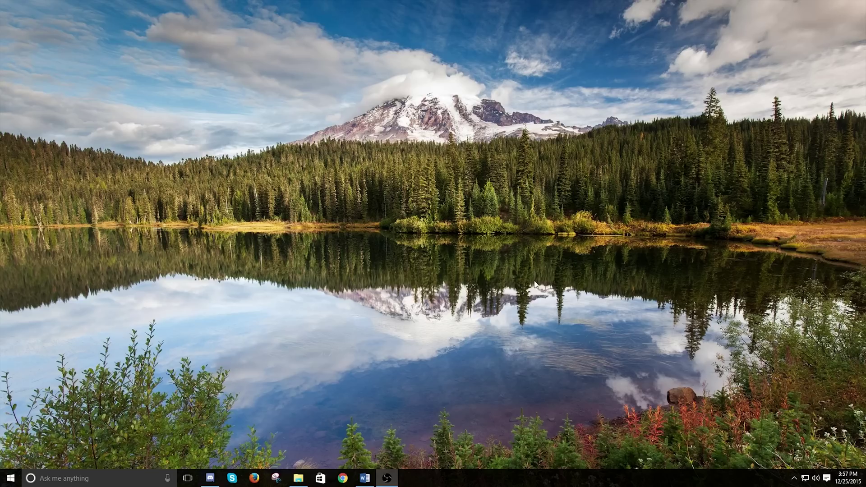
# Open the Playback devices list from the tray volume icon and centre the Sound window
pyautogui.rightClick(816, 479)
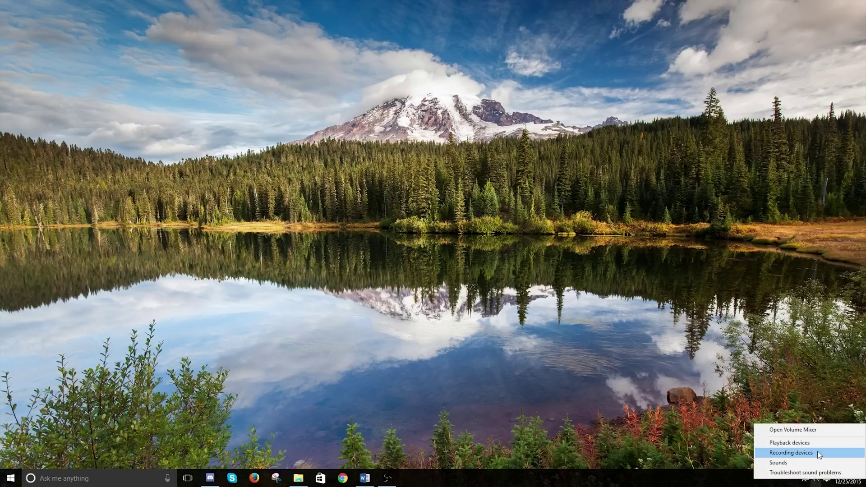
pyautogui.click(821, 441)
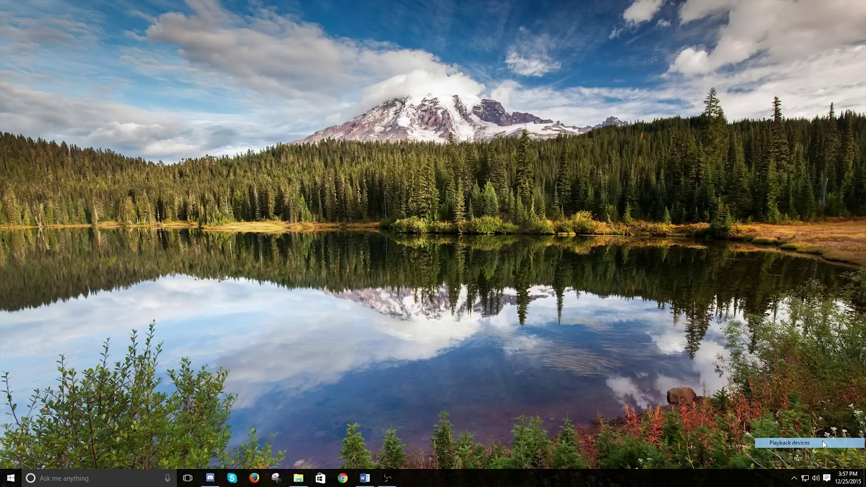
pyautogui.moveTo(129, 47); pyautogui.dragTo(365, 108)
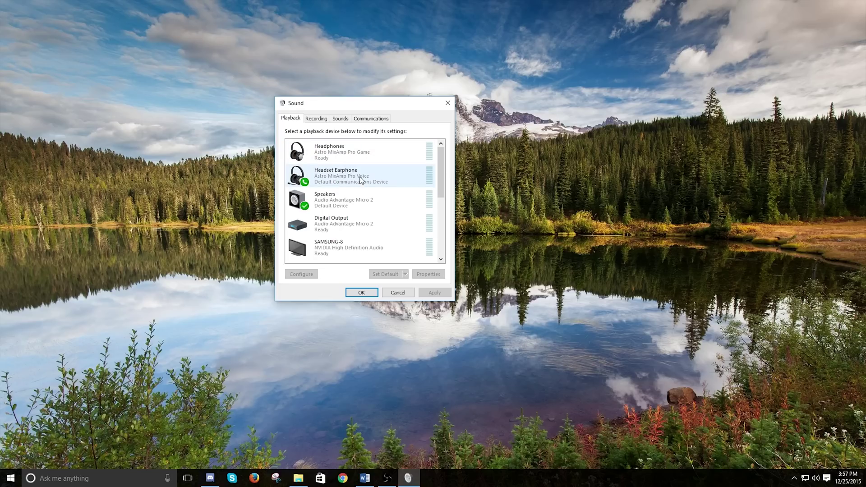
# Check the Headphones, Headset Earphone and Speakers device options, leaving them unchanged
pyautogui.rightClick(351, 154)
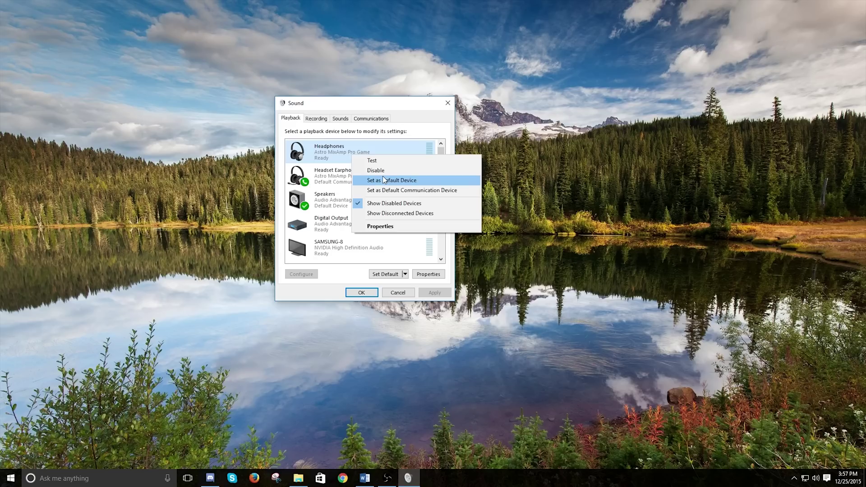
pyautogui.click(345, 176)
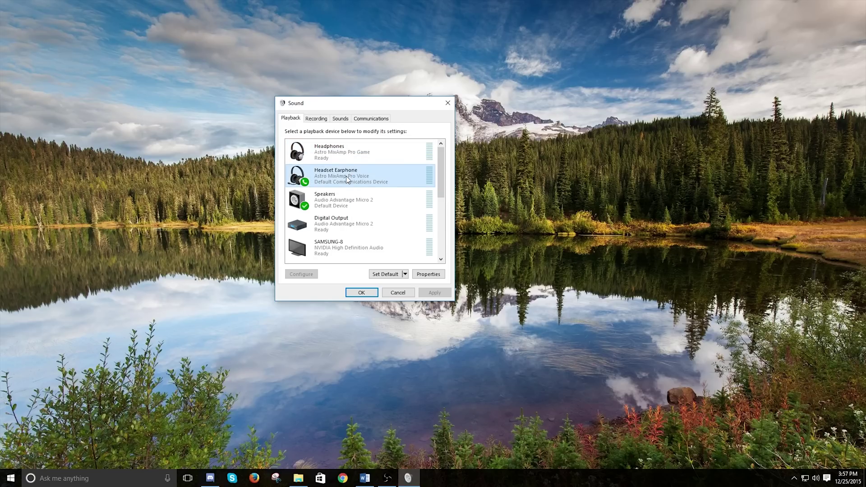
pyautogui.rightClick(383, 178)
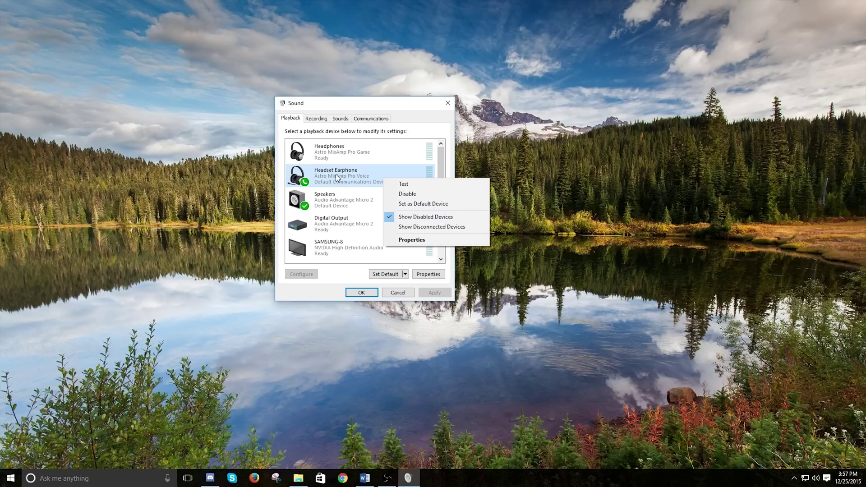
pyautogui.click(353, 178)
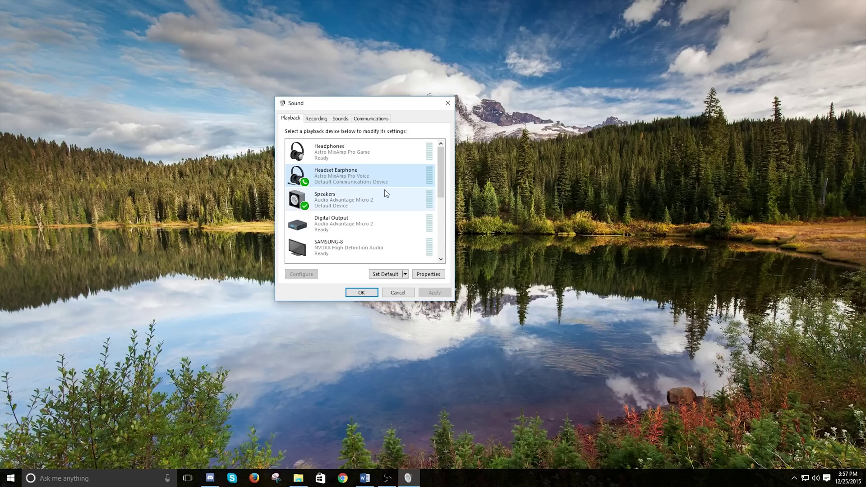
pyautogui.rightClick(363, 196)
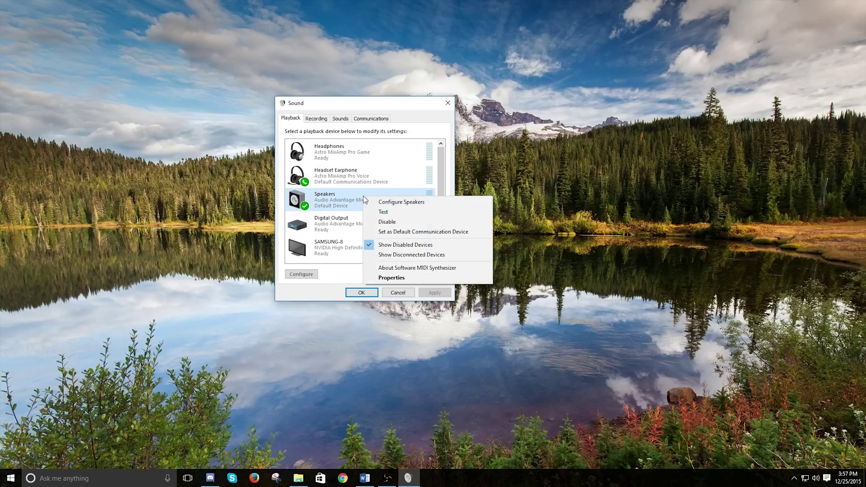
pyautogui.click(332, 202)
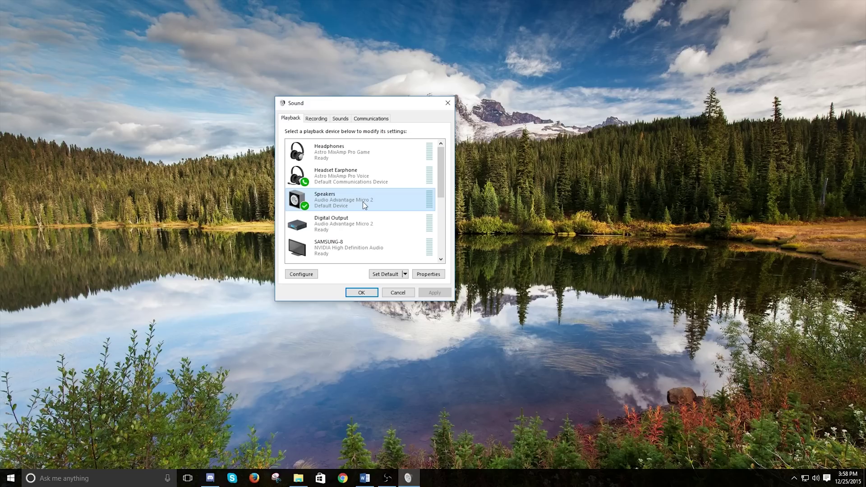
# Recheck the Headphones options, then show Recording devices and select Headset Microphone
pyautogui.rightClick(343, 160)
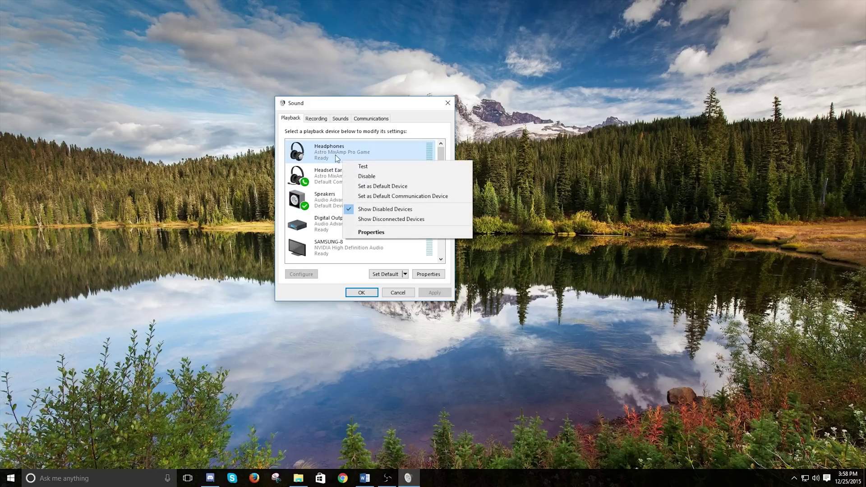
pyautogui.click(335, 194)
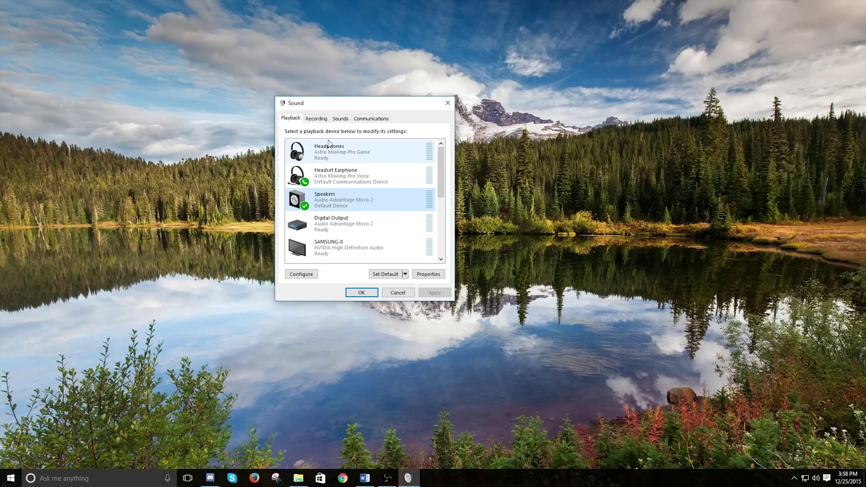
pyautogui.click(316, 118)
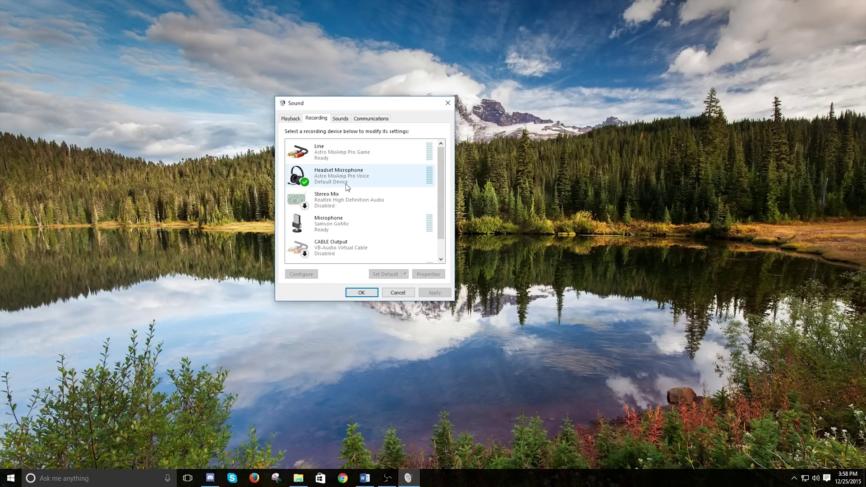
pyautogui.click(367, 179)
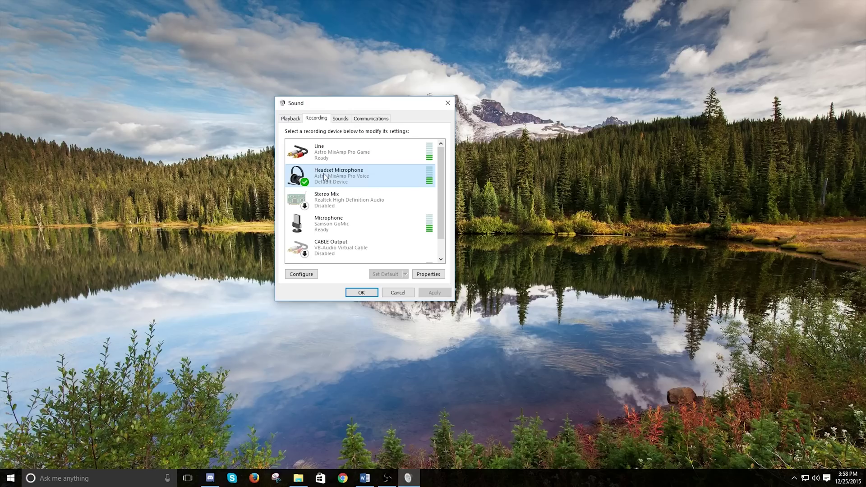
# Set the Line input as default and default communication recording device
pyautogui.rightClick(374, 180)
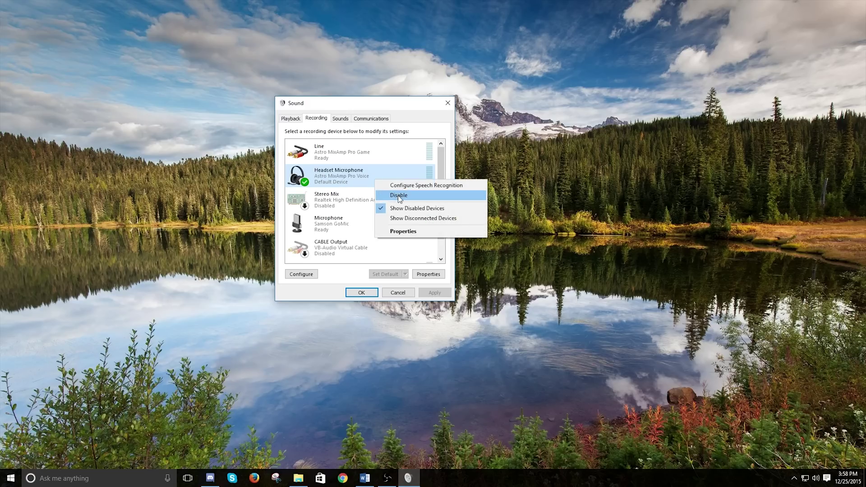
pyautogui.click(353, 175)
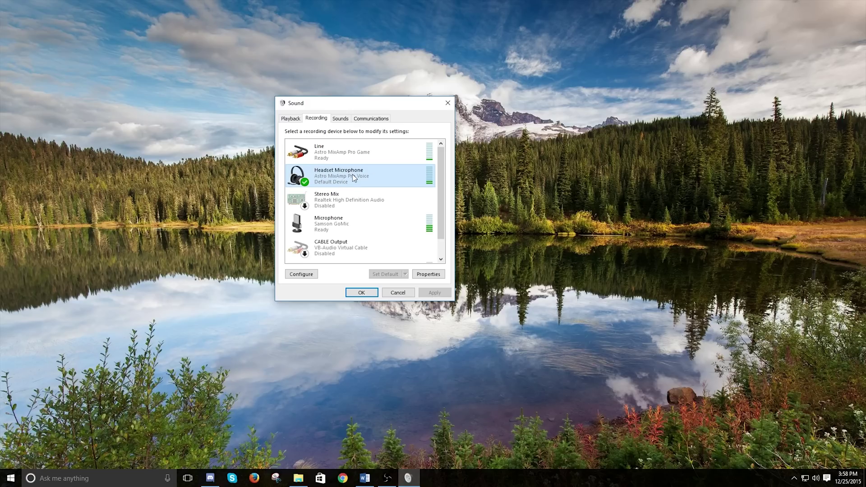
pyautogui.rightClick(345, 158)
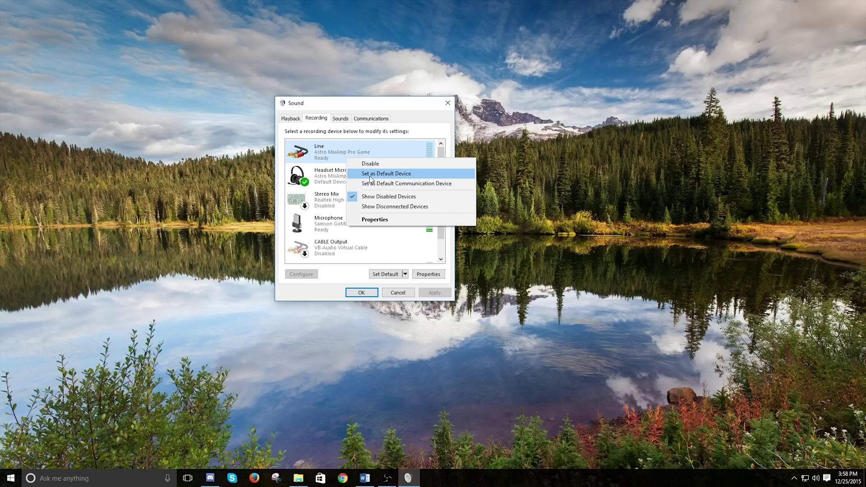
pyautogui.click(384, 172)
pyautogui.rightClick(350, 155)
pyautogui.click(376, 172)
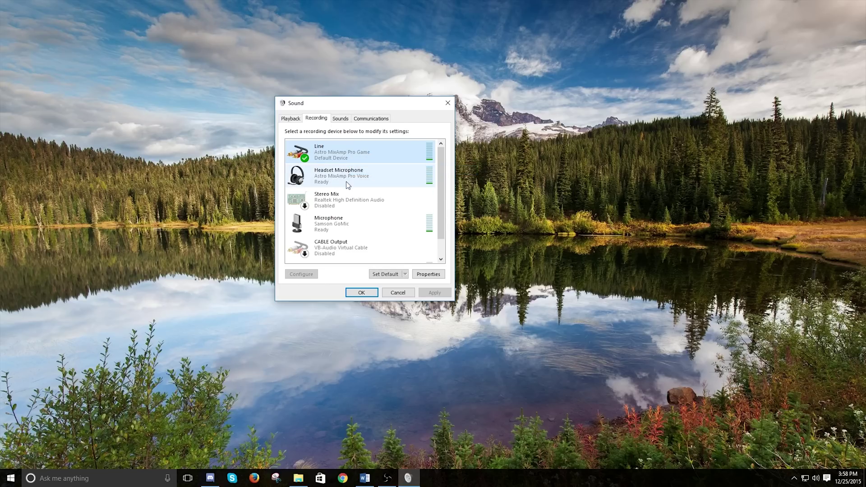
# Make Headset Microphone the default and default communication device, then confirm with OK
pyautogui.click(348, 177)
pyautogui.rightClick(354, 183)
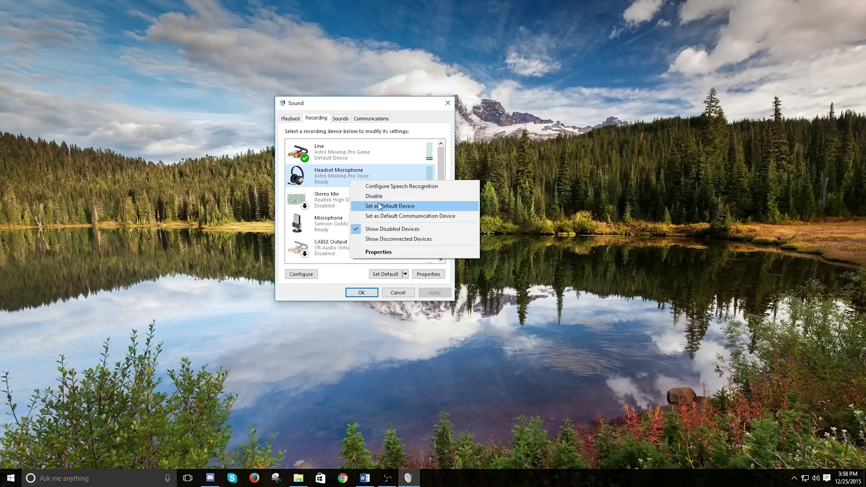
pyautogui.click(386, 206)
pyautogui.rightClick(353, 177)
pyautogui.click(388, 203)
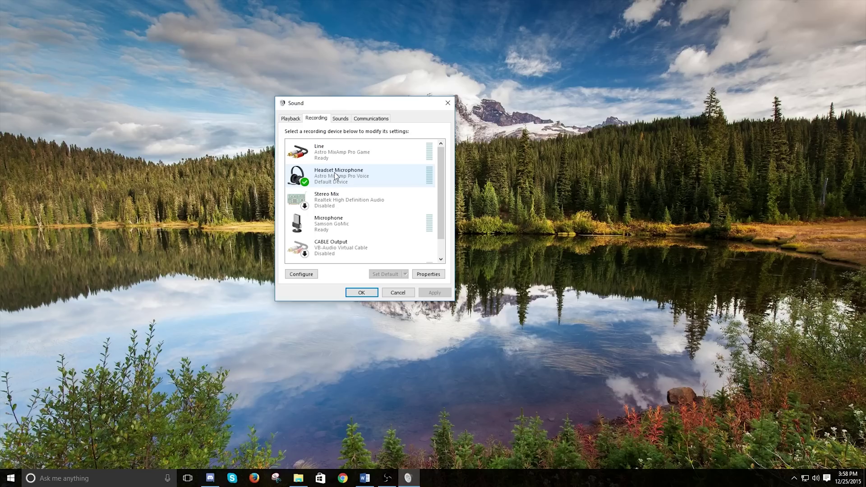
pyautogui.click(374, 293)
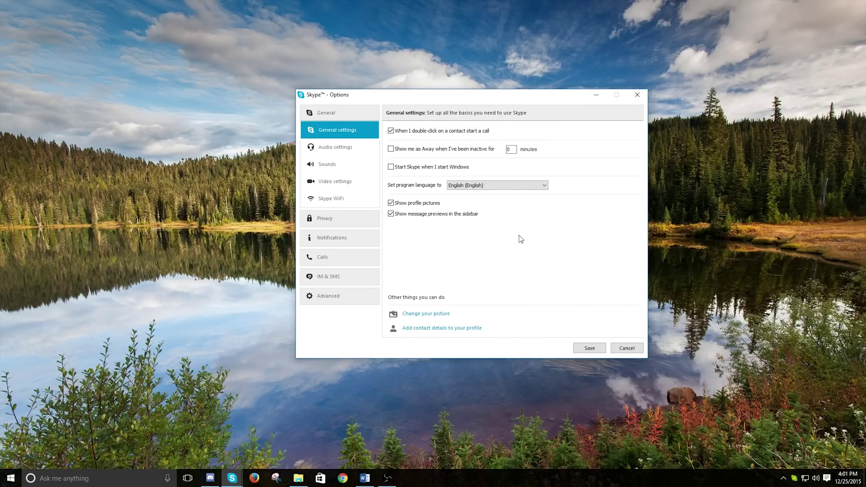
# Choose Headset Microphone and Headset Earphone for Skype's microphone and speakers, then save
pyautogui.click(339, 147)
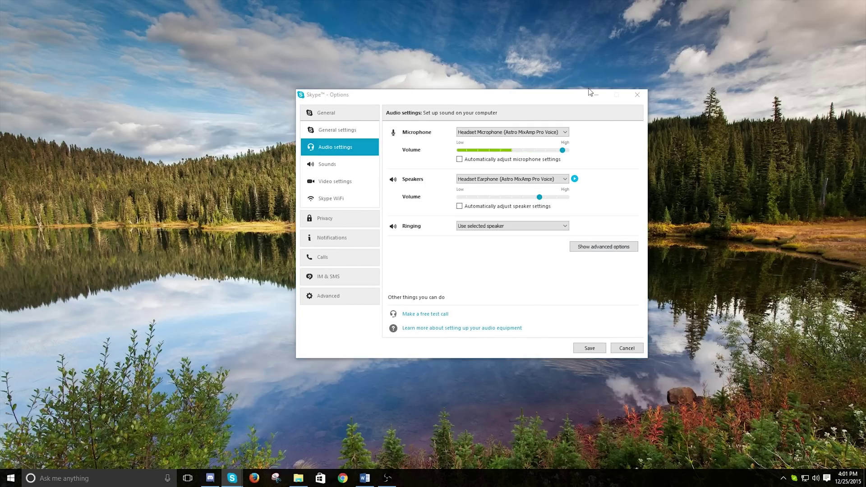
pyautogui.click(473, 133)
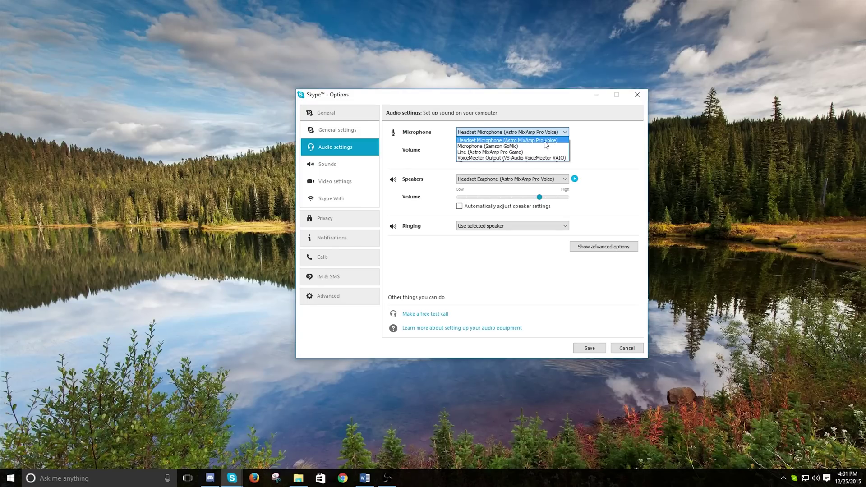
pyautogui.click(527, 137)
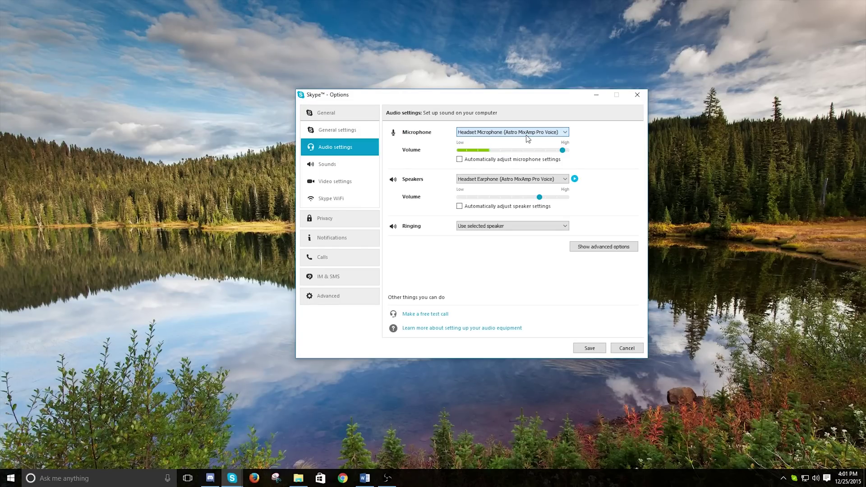
pyautogui.click(496, 180)
pyautogui.click(496, 186)
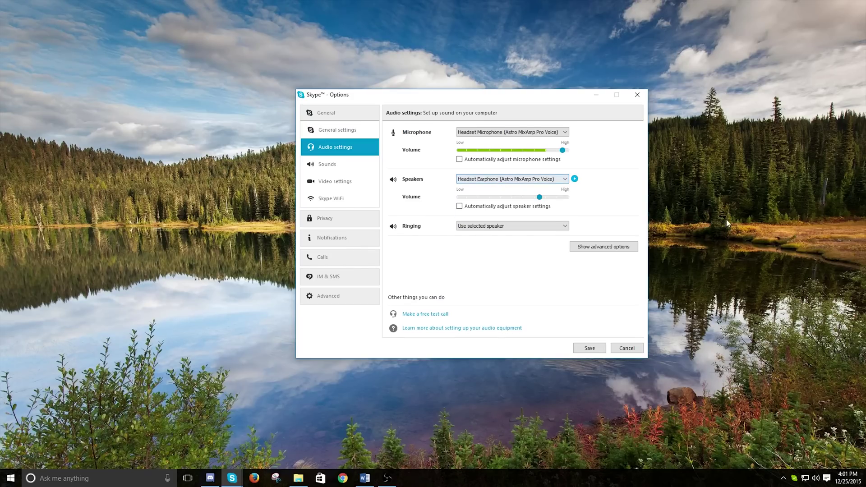
pyautogui.click(588, 348)
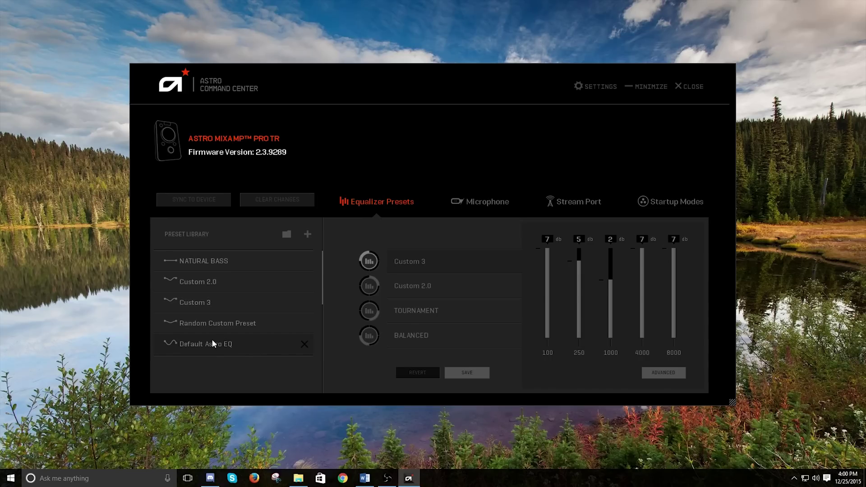
# Scroll the Preset Library, then view the MixAmp's noise gate, mic level and side tone settings
pyautogui.scroll(-4, 212, 339)
pyautogui.scroll(2, 212, 336)
pyautogui.scroll(-2, 212, 335)
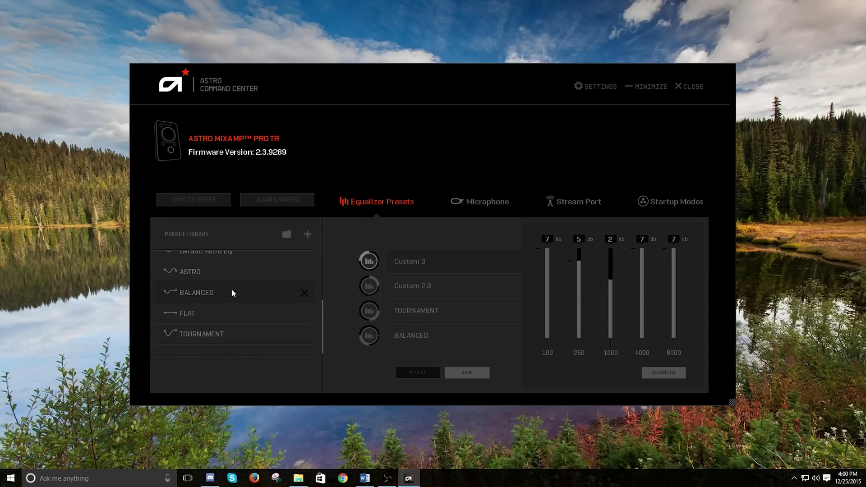
pyautogui.scroll(3, 234, 315)
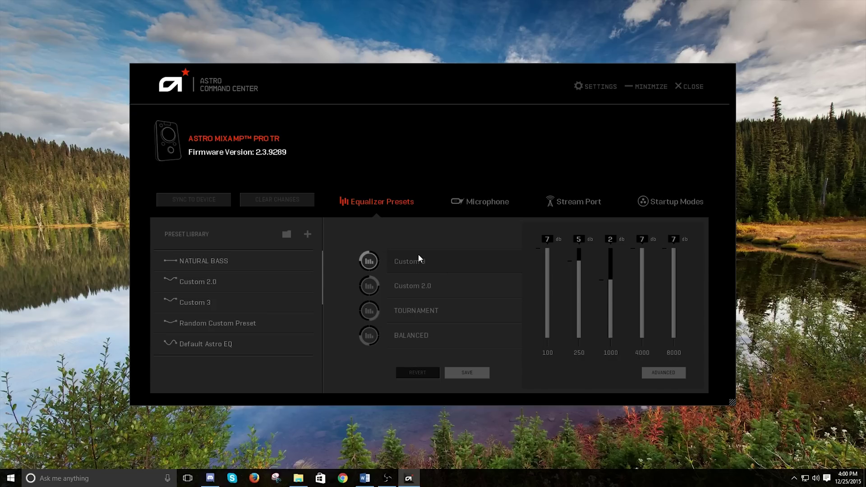
pyautogui.click(502, 196)
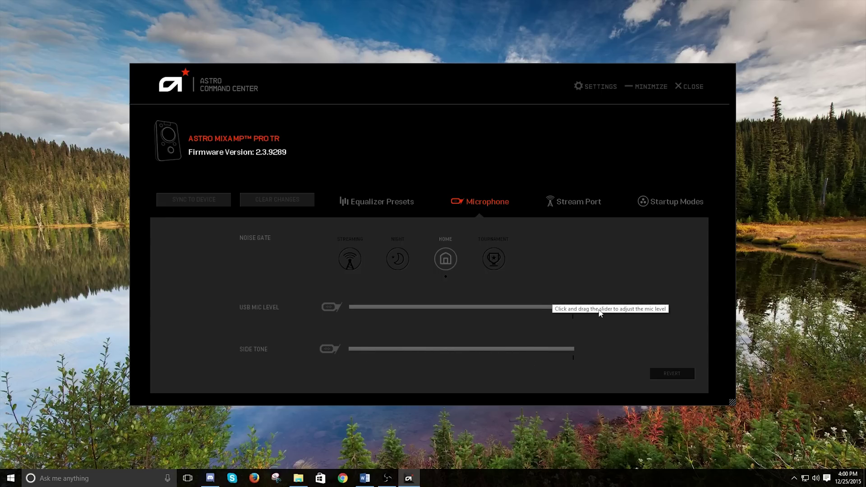
# Review the Stream Port mix levels and PC startup mode, then close Astro Command Center
pyautogui.click(577, 201)
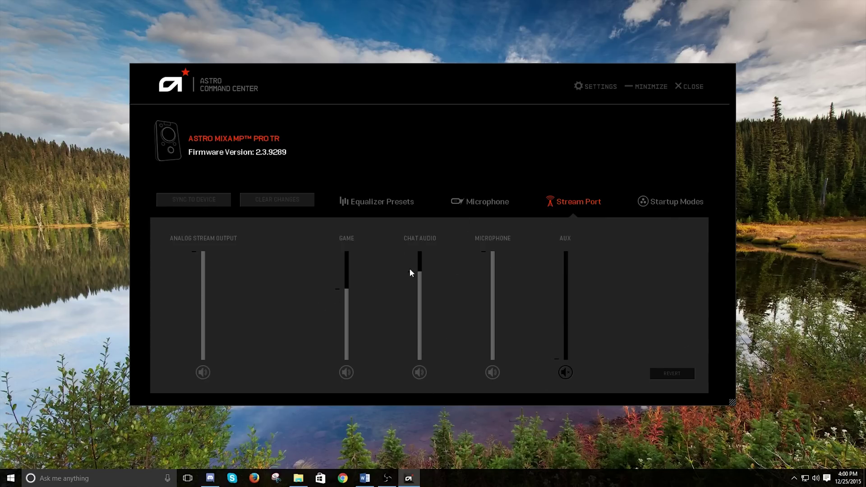
pyautogui.click(662, 207)
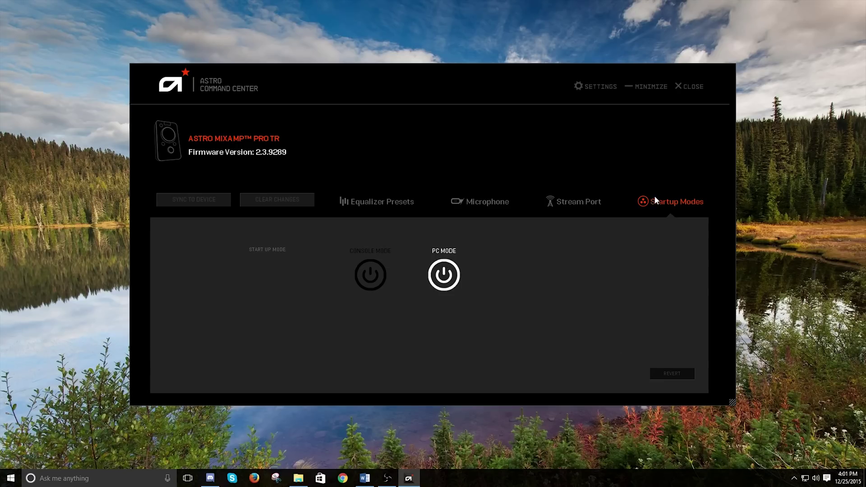
pyautogui.click(689, 86)
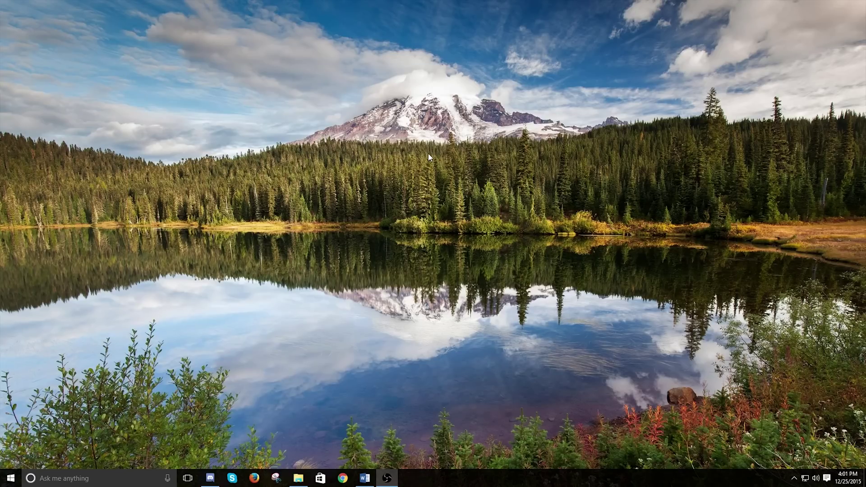